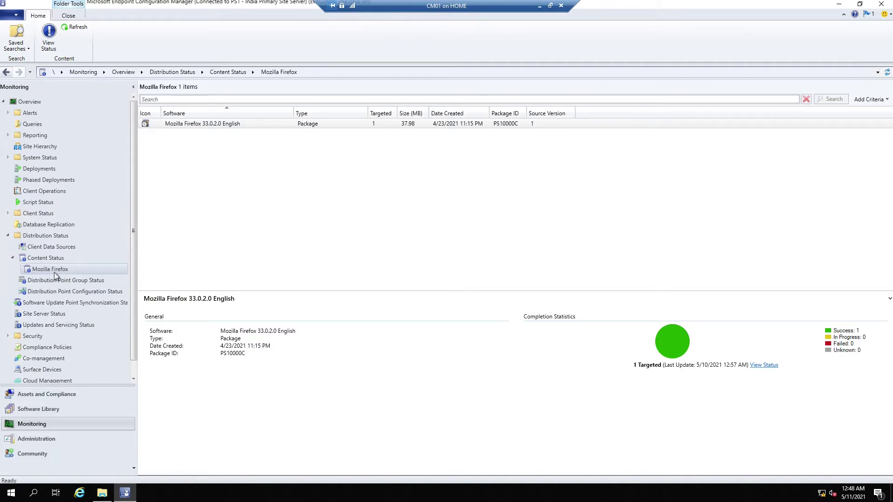
View the content status of the Mozilla Firefox 33.0.2.0 English package and select the CM01.LAB.COM asset details
left_click(217, 126)
right_click(216, 124)
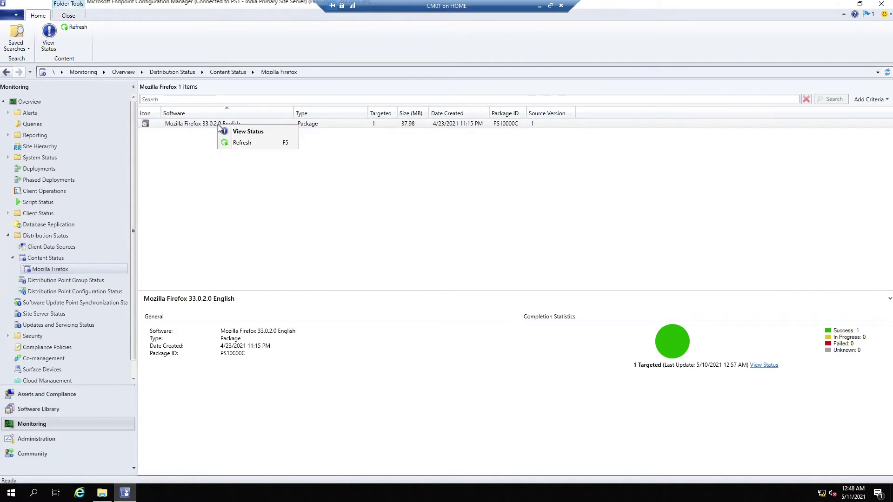
left_click(242, 132)
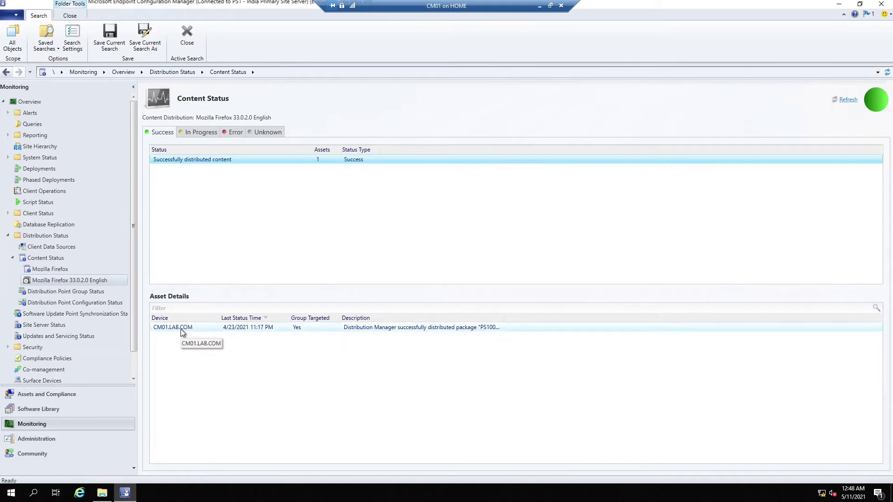
left_click(181, 330)
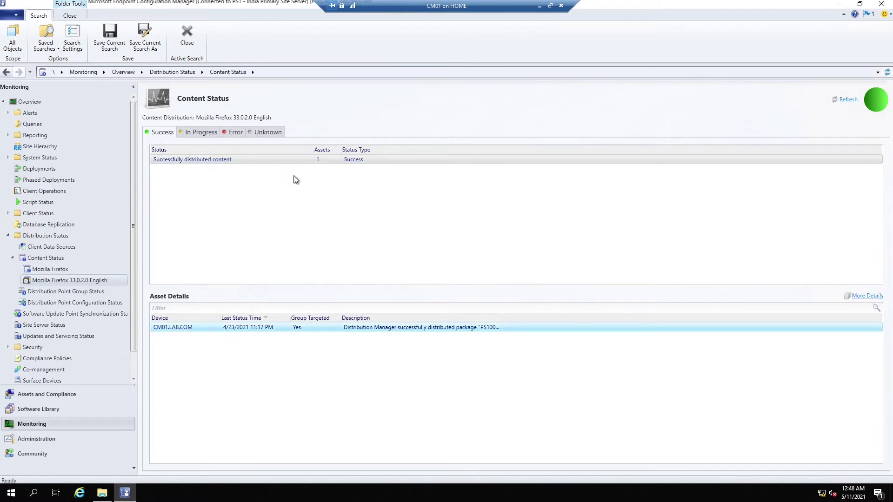
Distribute the Mozilla Firefox package from the Software Library to the DP01.LAB.COM distribution point
left_click(35, 409)
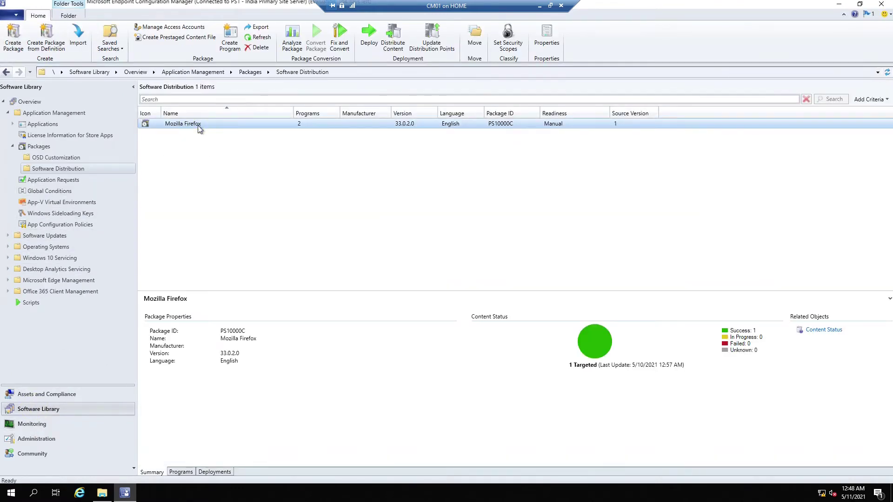
right_click(197, 124)
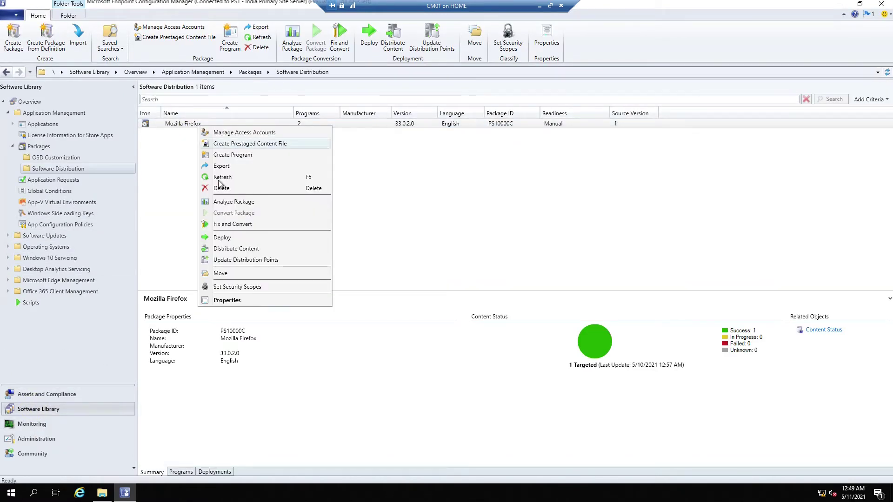
left_click(218, 249)
left_click(493, 366)
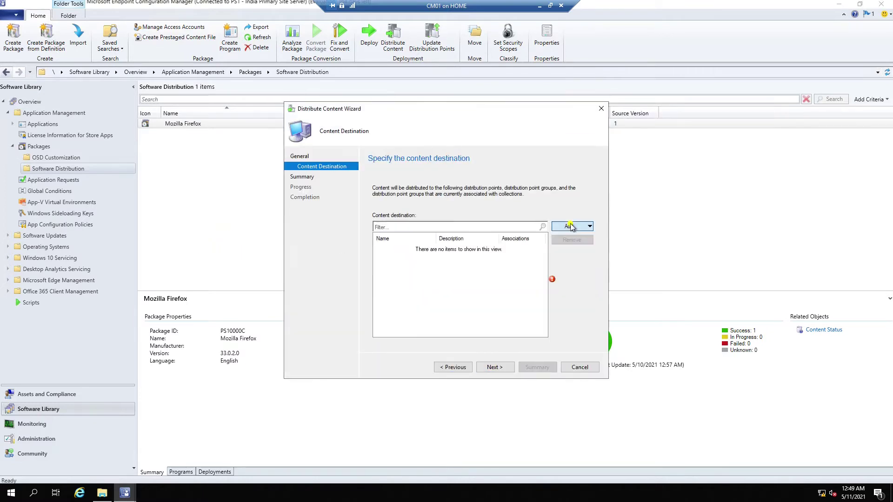
left_click(571, 226)
left_click(574, 251)
left_click(322, 207)
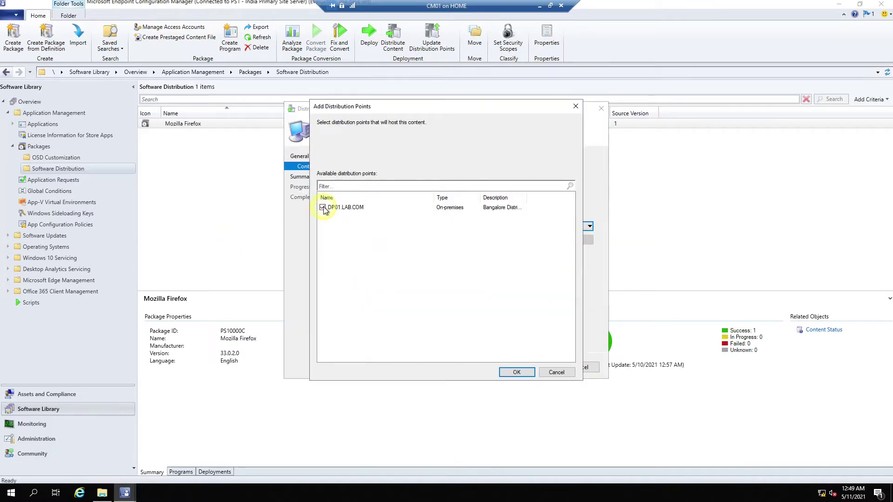
left_click(517, 372)
left_click(493, 367)
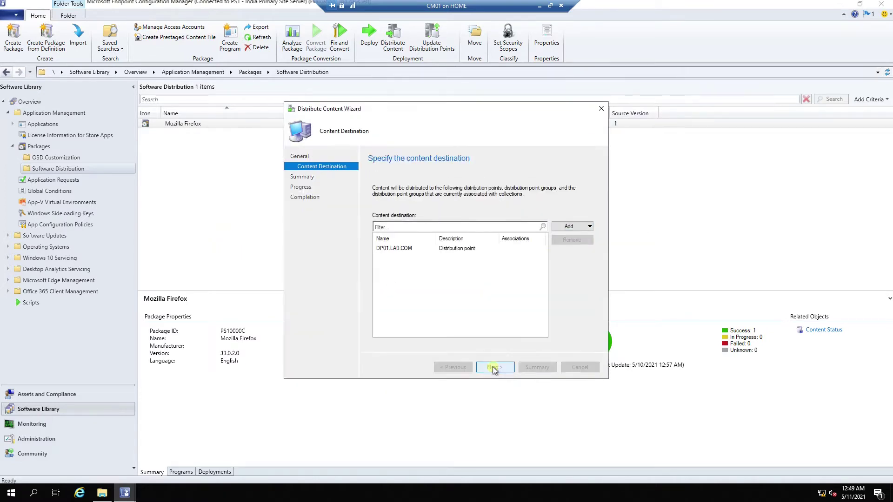
left_click(493, 367)
left_click(579, 367)
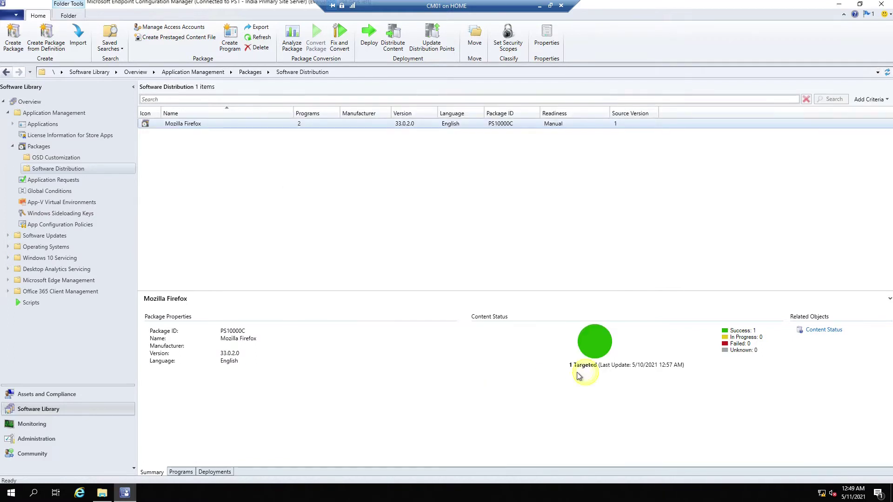
Refresh the Mozilla Firefox package to check its content distribution status
left_click(259, 37)
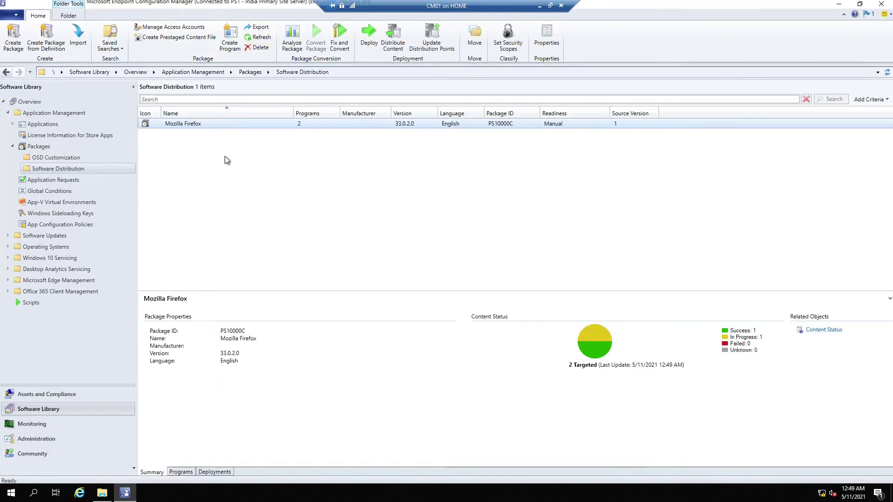
left_click(259, 37)
left_click(259, 38)
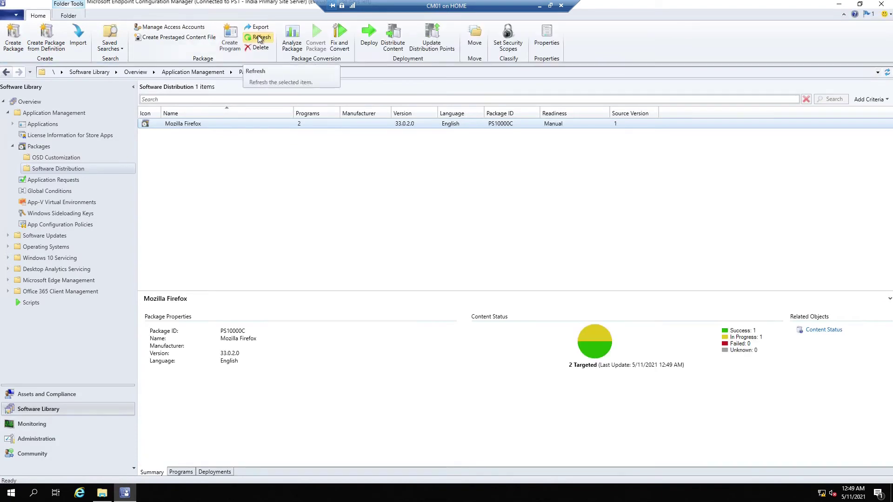
left_click(259, 38)
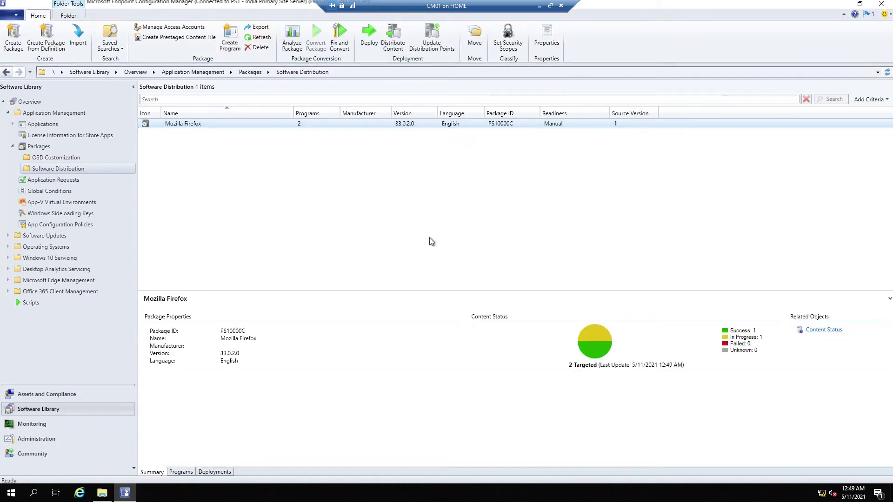
Switch to File Explorer and open the distmgr log in the Microsoft Configuration Manager Logs folder
left_click(102, 492)
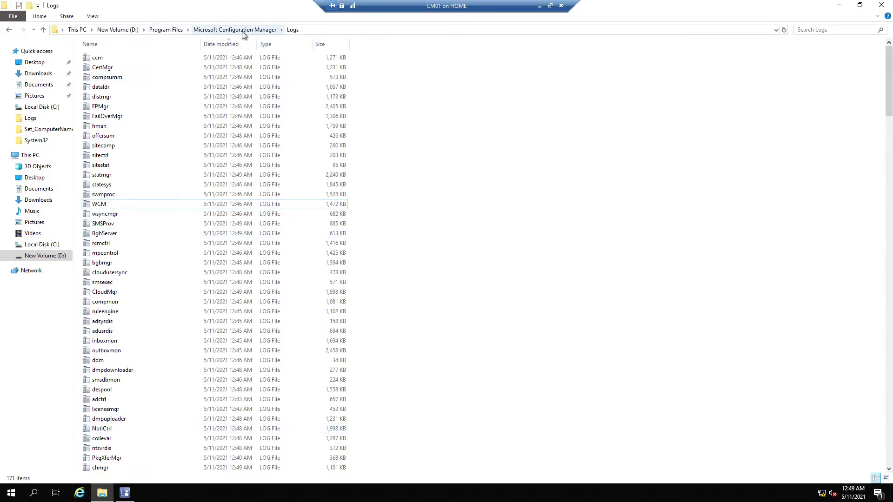
type("dis")
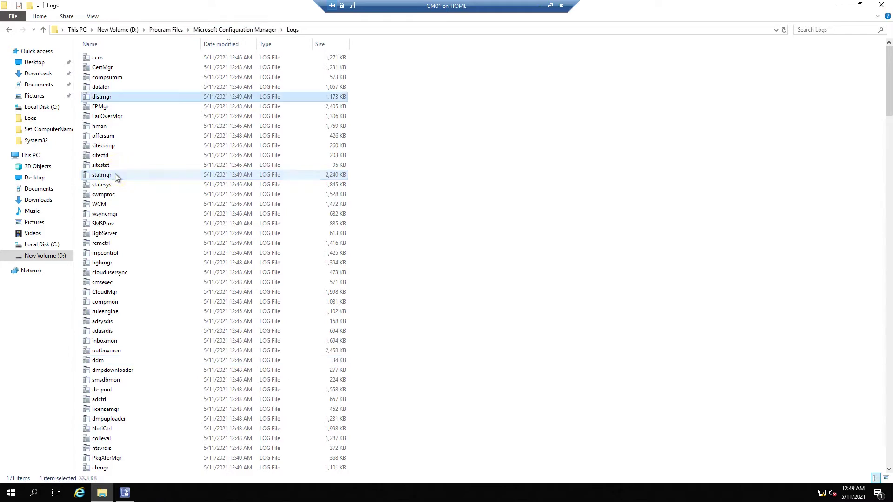
key("Return")
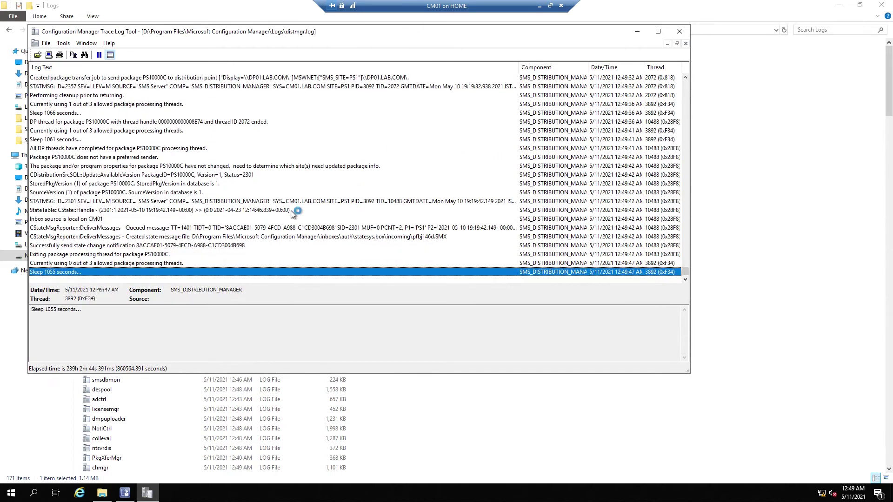
Examine the recent distmgr log entries about sending package PS10000C to DP01.LAB.COM
scroll(294, 215, "up", 3)
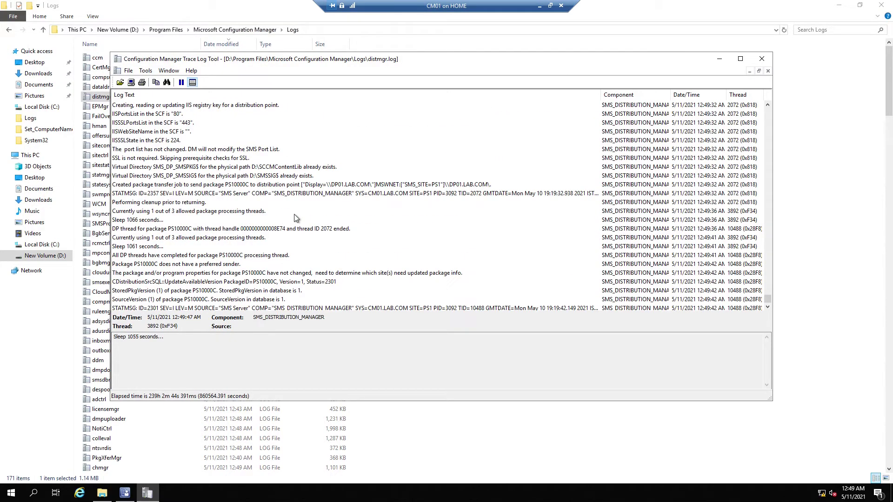
left_click(243, 166)
left_click(241, 158)
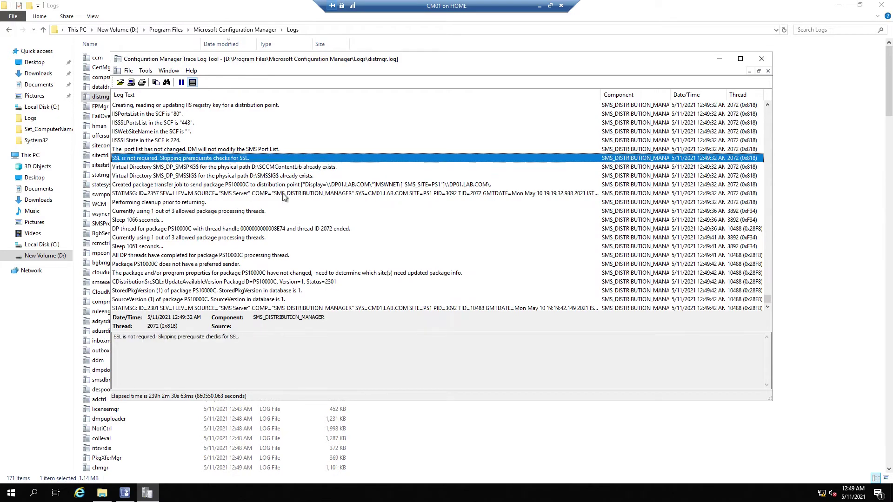
key("Down")
key("Down")
key("Down")
key("Down")
left_click(350, 211)
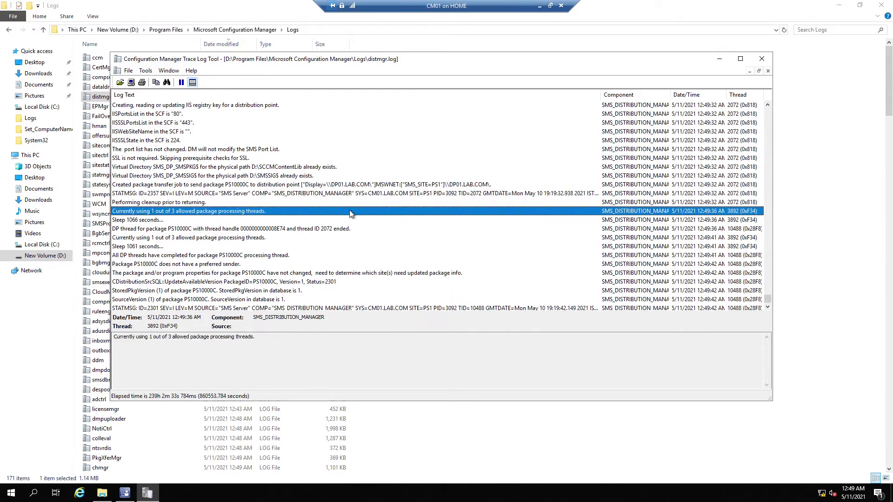
key("Down")
key("Down")
key("Down")
key("Down")
key("Down")
key("Down")
key("Down")
key("Down")
key("Down")
key("Down")
key("Down")
key("Down")
key("Down")
key("Down")
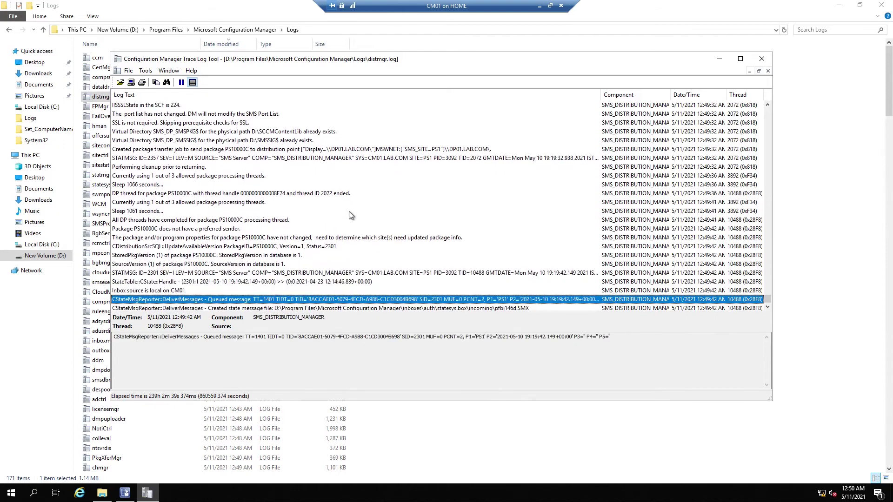
key("Down")
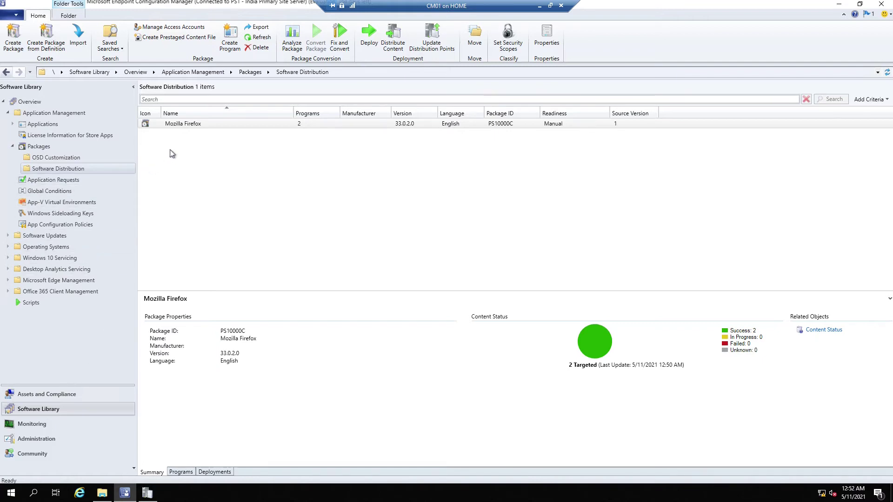
In Configuration Manager, check the Mozilla Firefox deployments and open the Devices list under Assets and Compliance
left_click(214, 472)
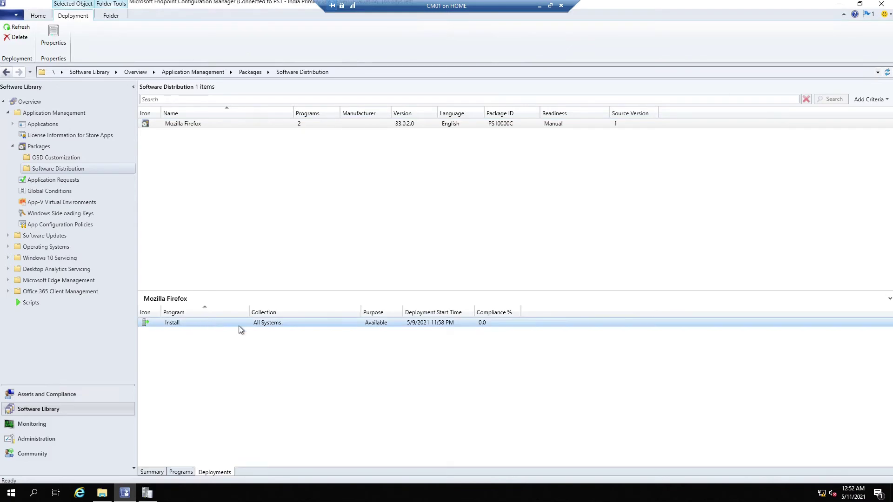
left_click(211, 322)
left_click(65, 394)
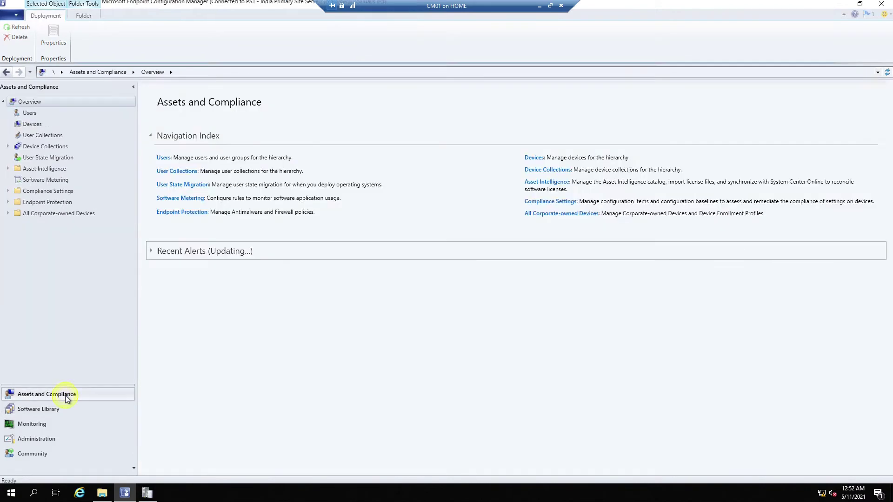
left_click(32, 124)
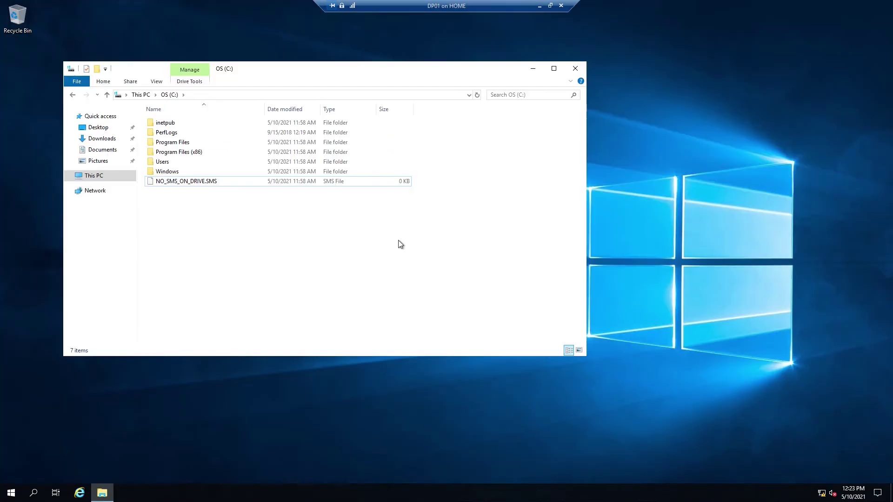
On DP01, browse Content Lib (D:) to SCCMContentLib\DataLib\PS10000C.1, inspect the distributed files, and return to the parent folder
left_click(141, 94)
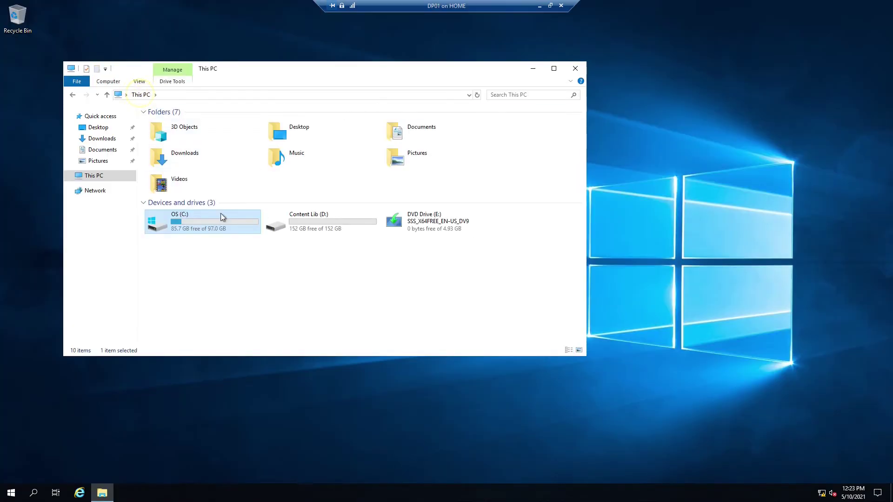
double_click(270, 227)
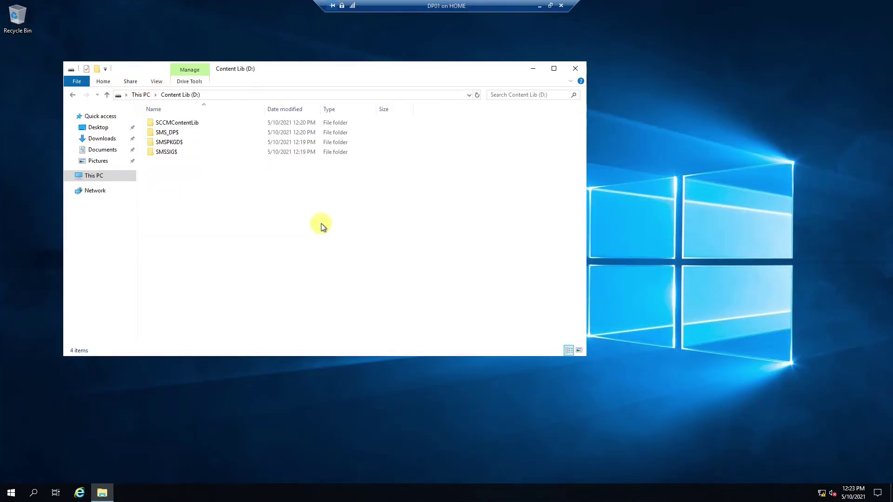
double_click(186, 124)
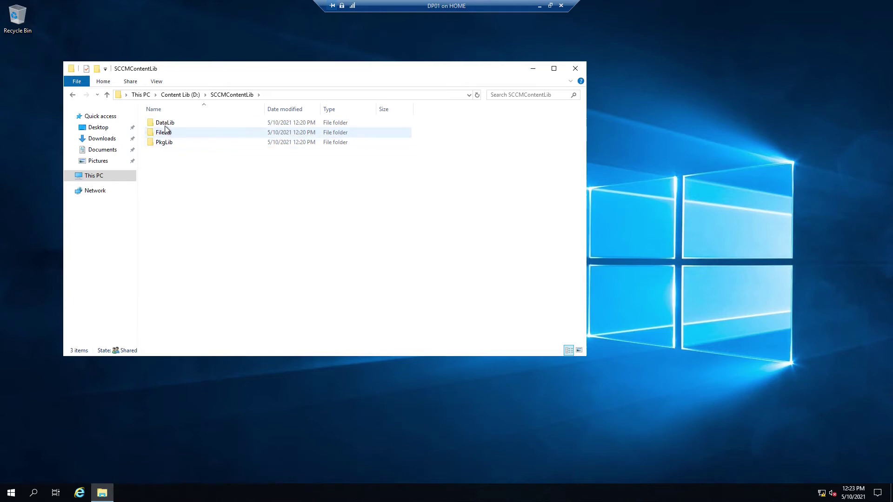
double_click(166, 123)
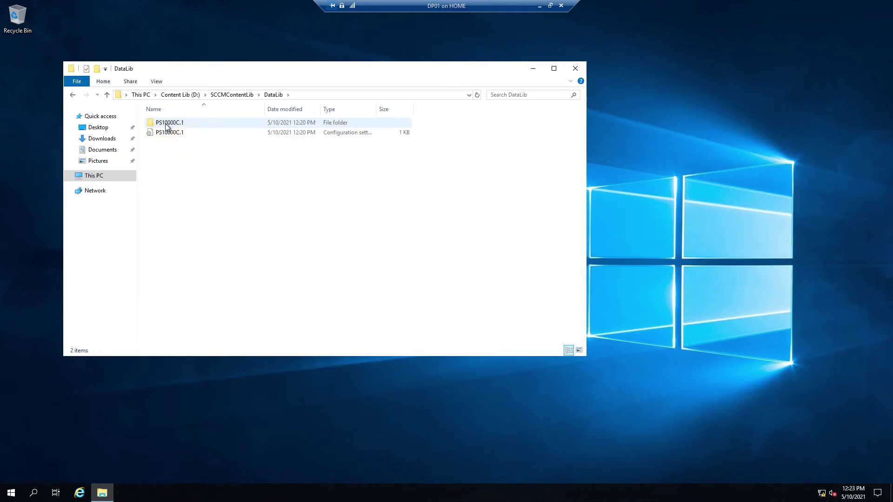
double_click(167, 124)
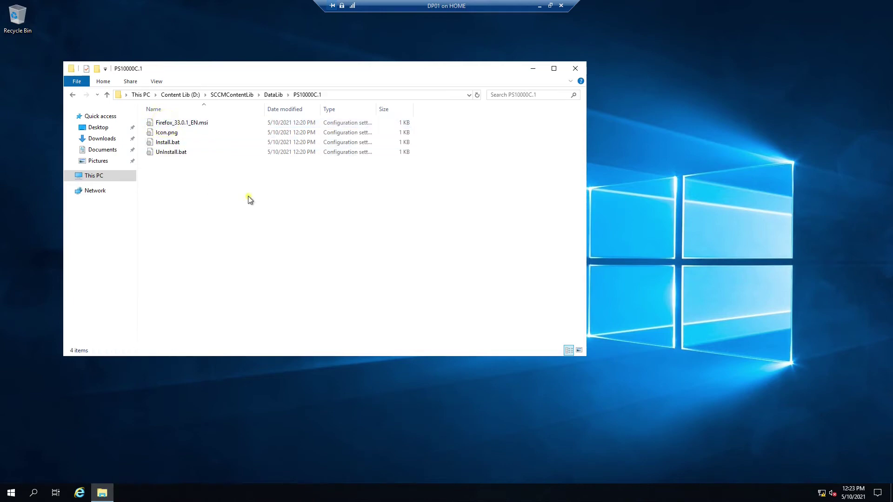
left_click_drag(248, 196, 182, 119)
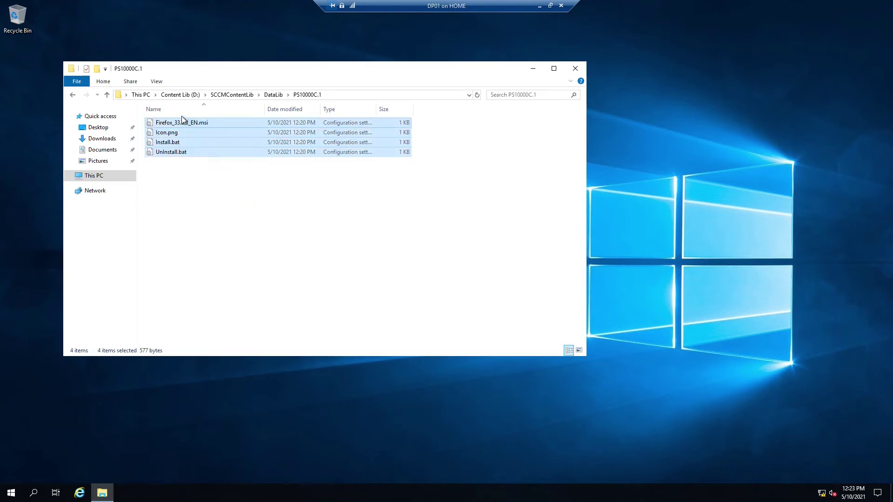
left_click(252, 187)
key("BackSpace")
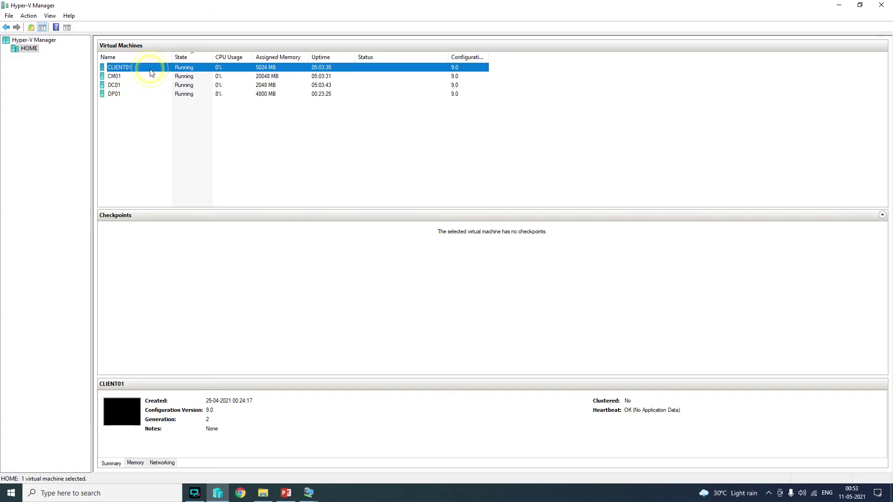
Connect to the CLIENT01 virtual machine from Hyper-V Manager and choose to sign in as another user
right_click(151, 69)
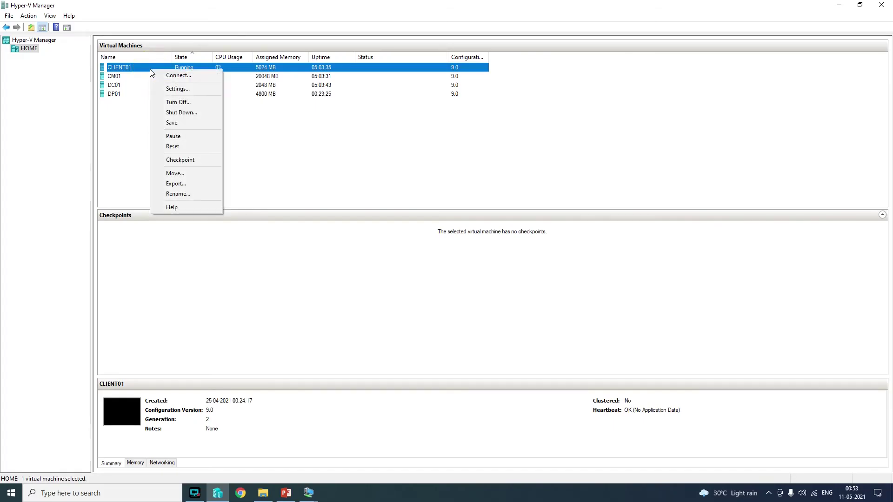
left_click(178, 76)
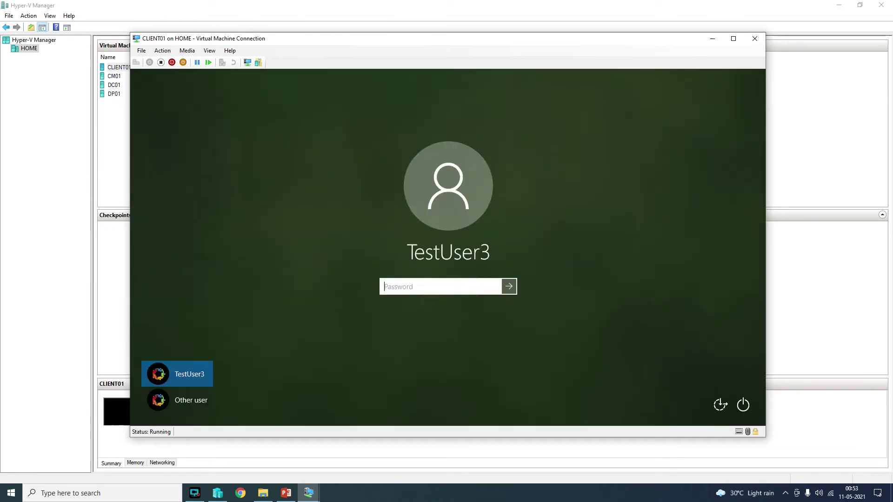
left_click(190, 400)
left_click(462, 281)
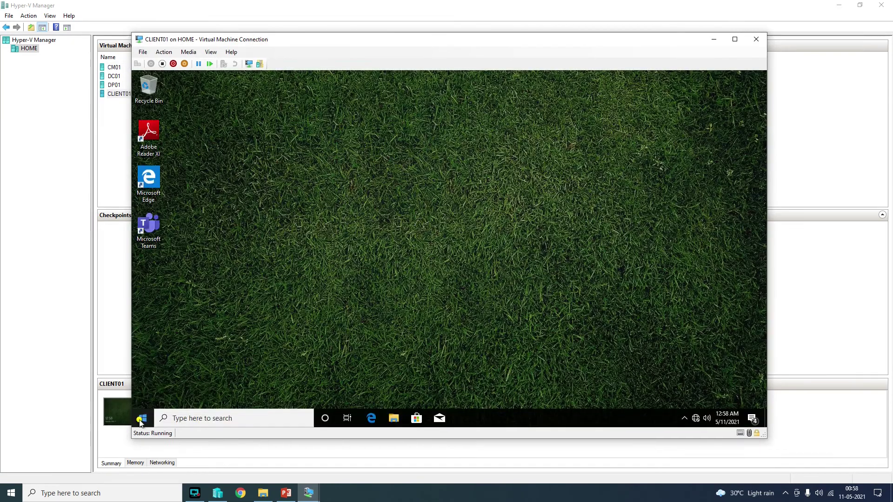
Open Software Center on CLIENT01 to view its available applications
left_click(141, 419)
left_click(311, 169)
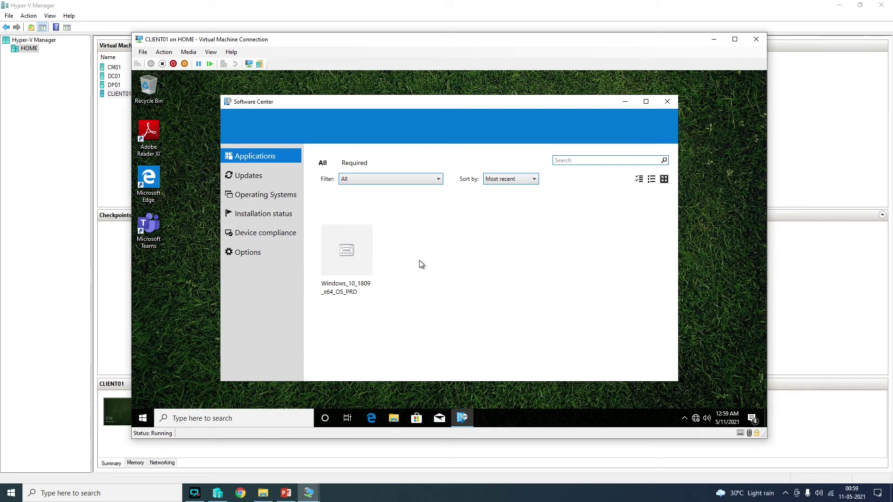
Open the CAS log from C:\Windows\CCM\Logs on CLIENT01 and review its content location entries
left_click(393, 418)
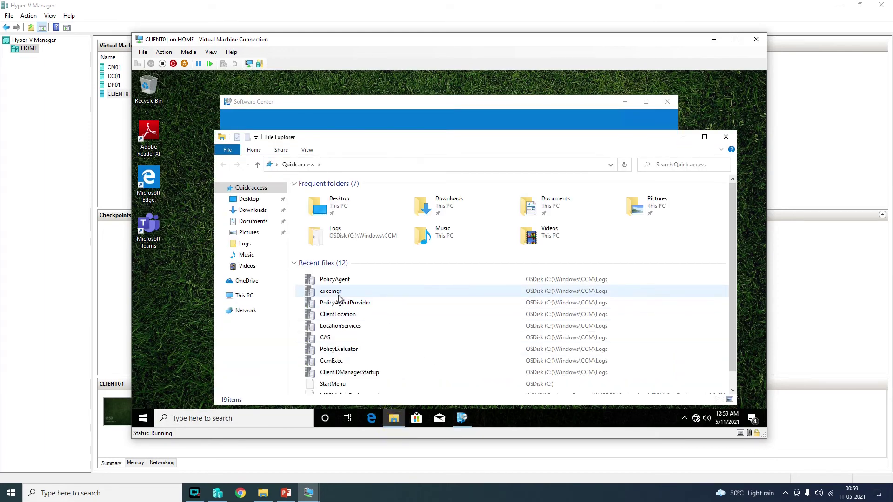
double_click(370, 236)
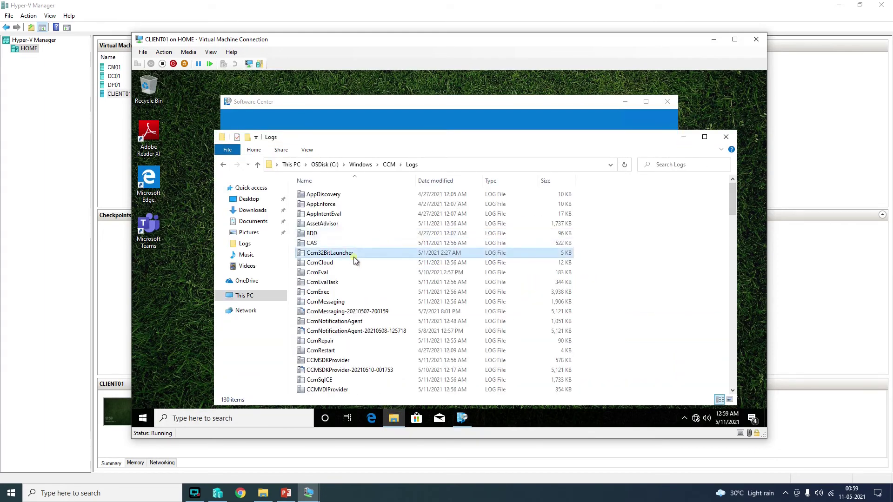
double_click(342, 243)
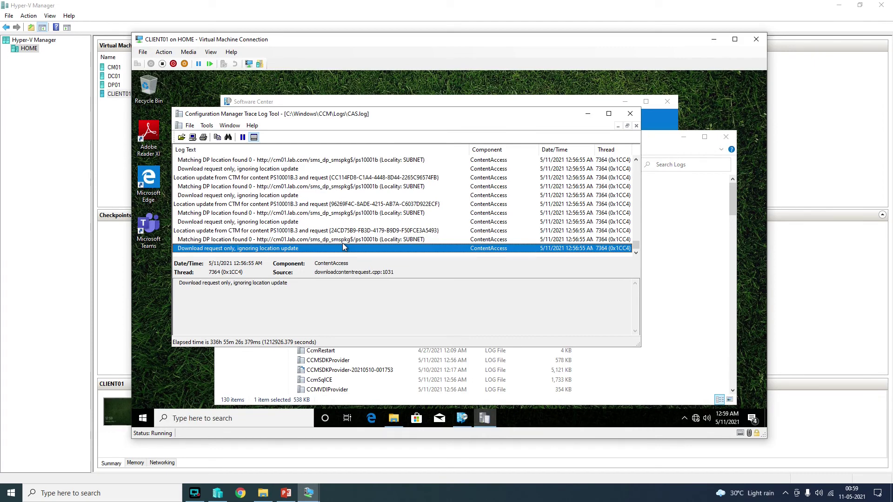
scroll(344, 247, "up", 1)
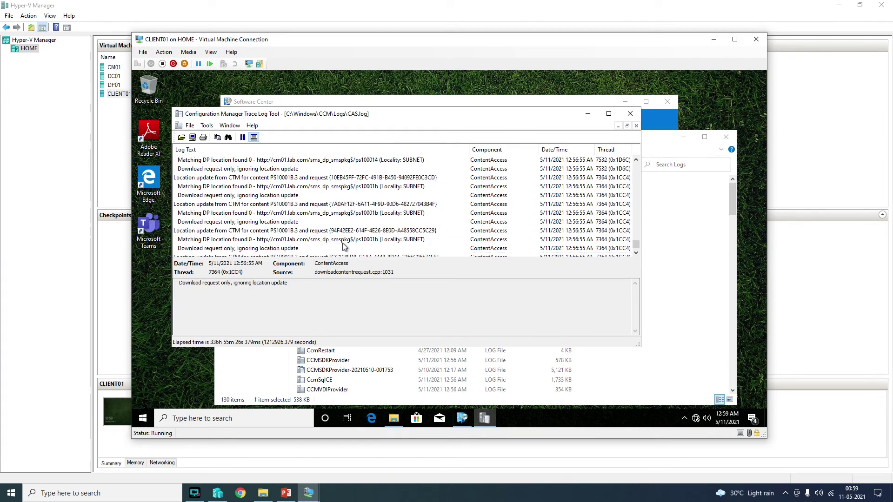